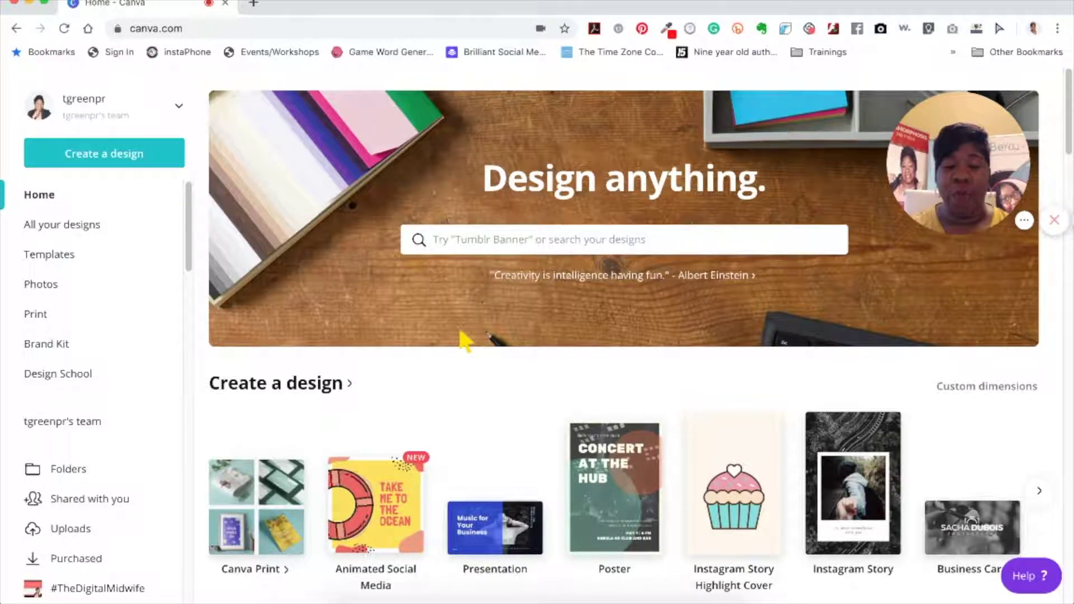
Go to Folders from the sidebar and bring up the Create a folder dialog.
{"action": "scroll", "coordinate": [480, 388], "scroll_direction": "down", "scroll_amount": 15}
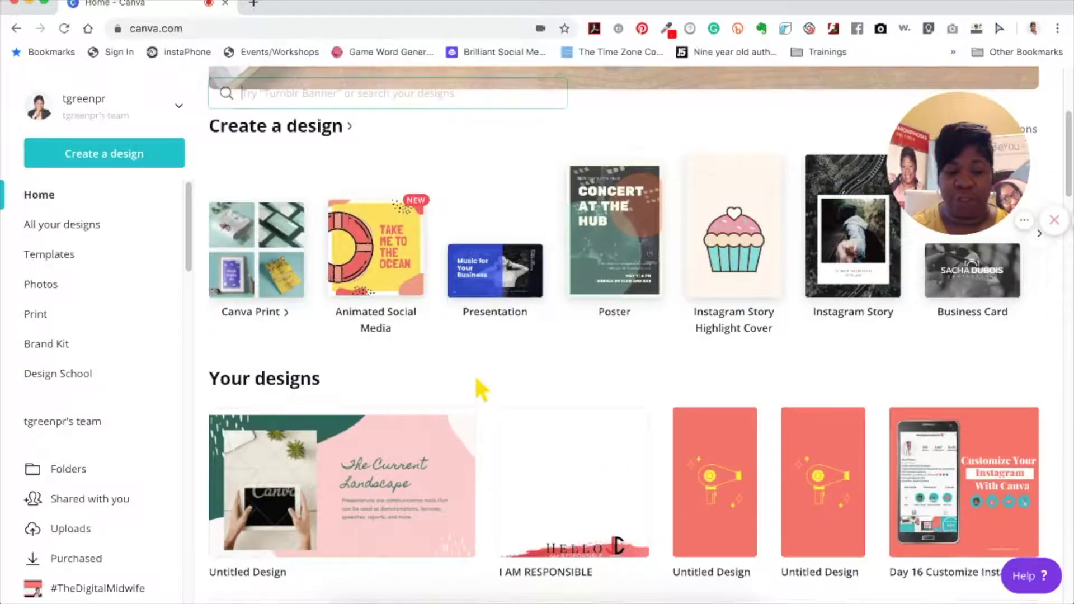
{"action": "scroll", "coordinate": [562, 397], "scroll_direction": "down", "scroll_amount": 15}
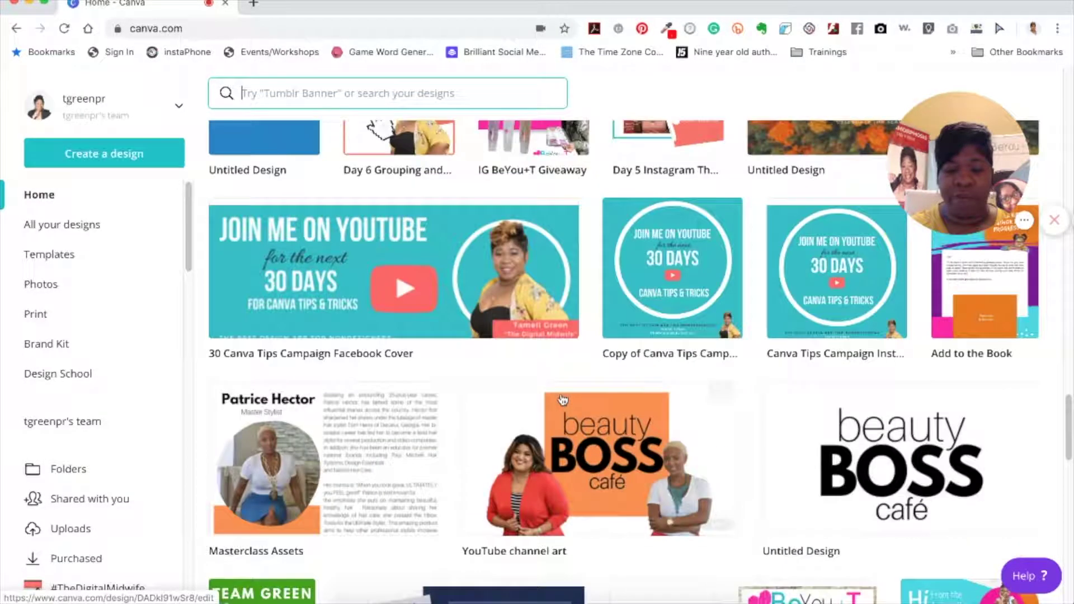
{"action": "scroll", "coordinate": [562, 398], "scroll_direction": "up", "scroll_amount": 5}
{"action": "scroll", "coordinate": [560, 401], "scroll_direction": "up", "scroll_amount": 15}
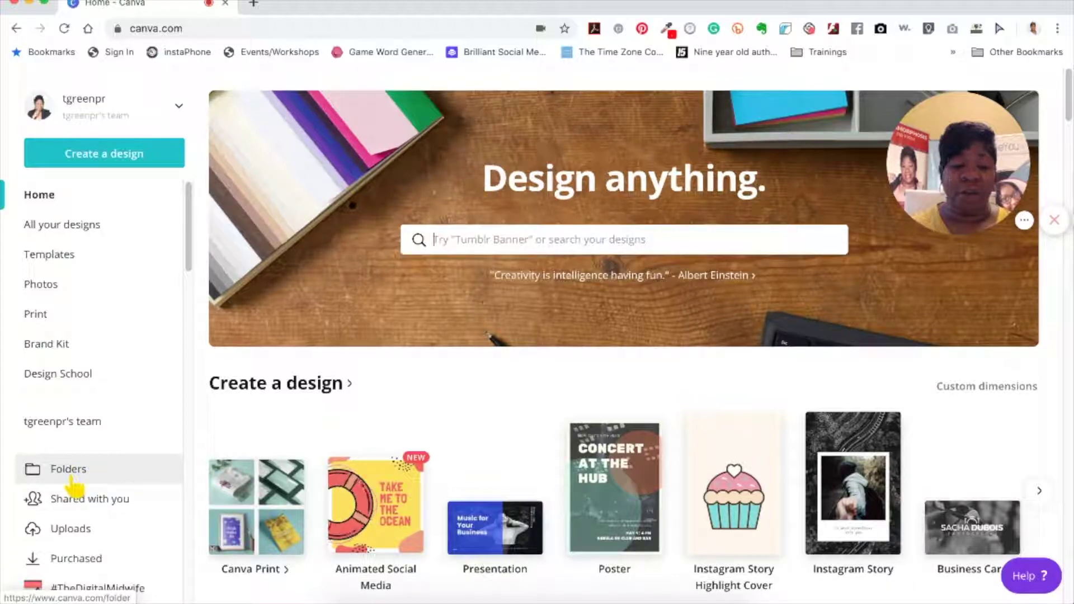
{"action": "left_click", "coordinate": [71, 476]}
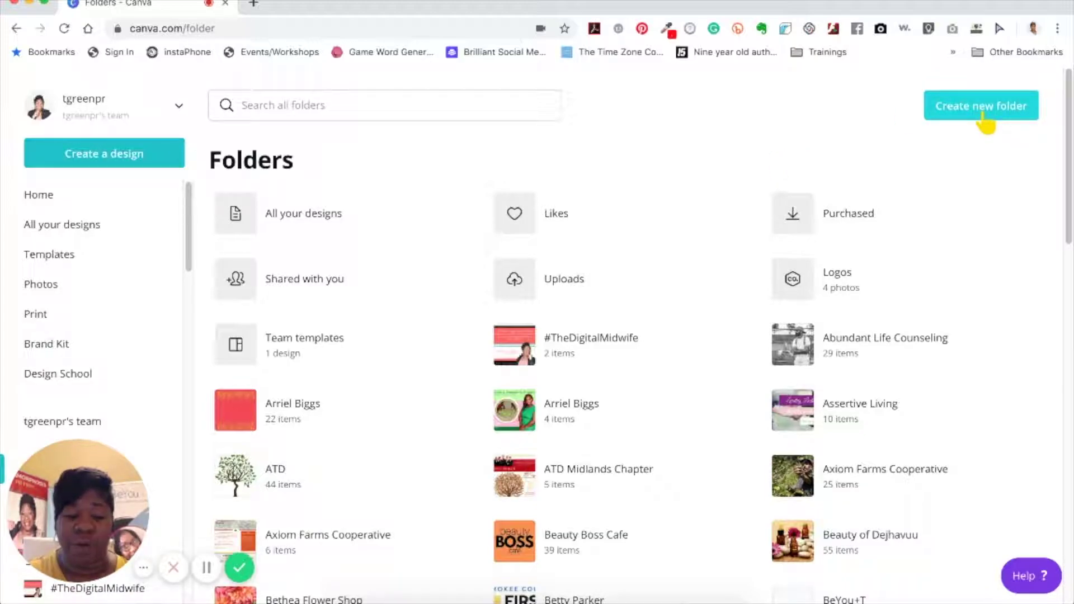
{"action": "left_click", "coordinate": [982, 112]}
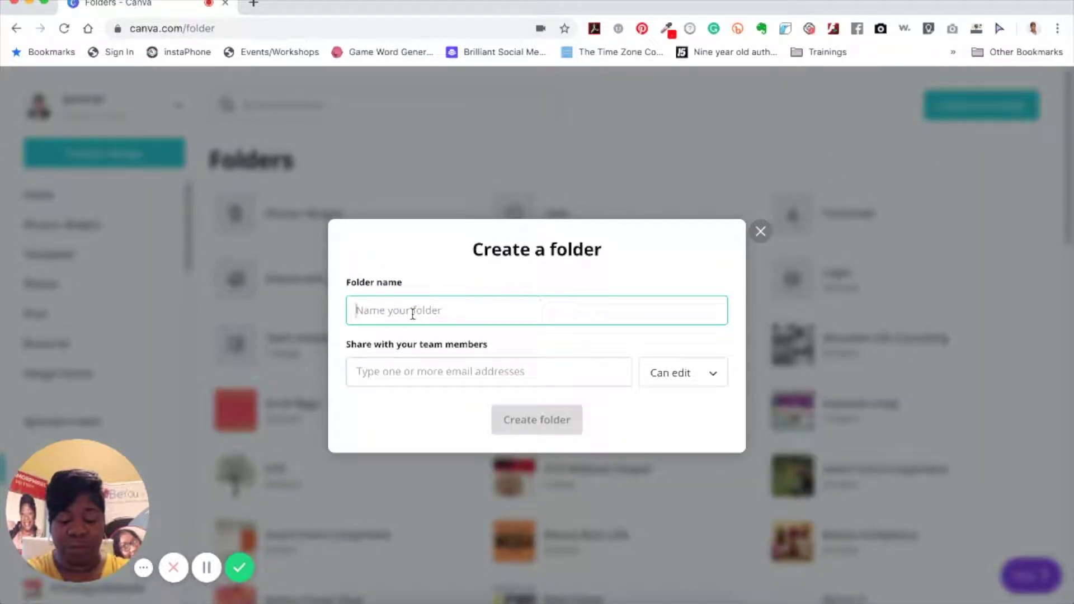
Create a folder named 'Just checking' with team permission left at Can edit.
{"action": "type", "text": "Just checking"}
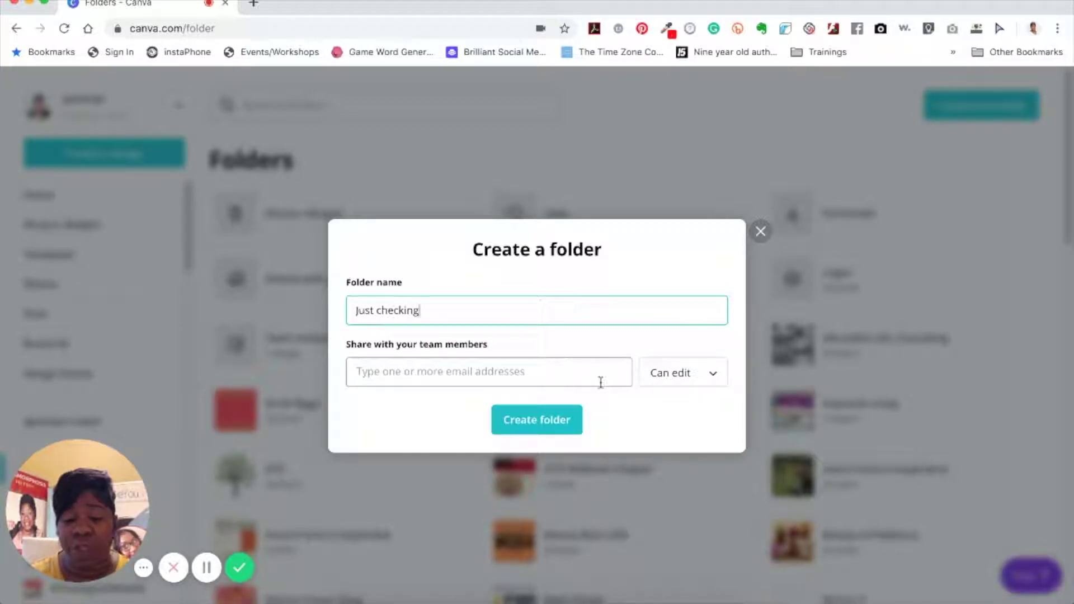
{"action": "left_click", "coordinate": [686, 382]}
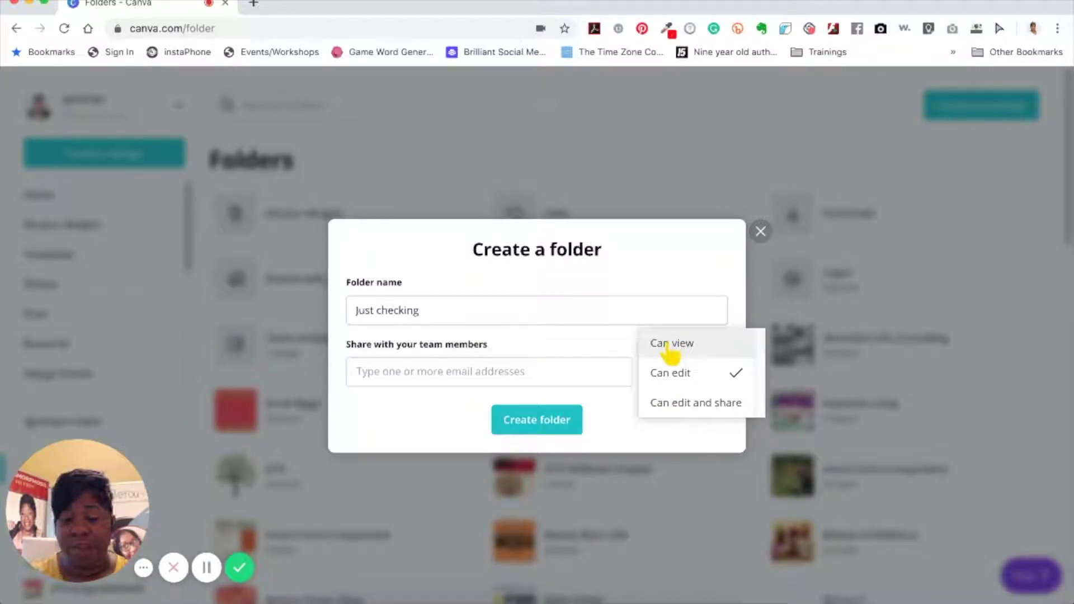
{"action": "left_click", "coordinate": [667, 285]}
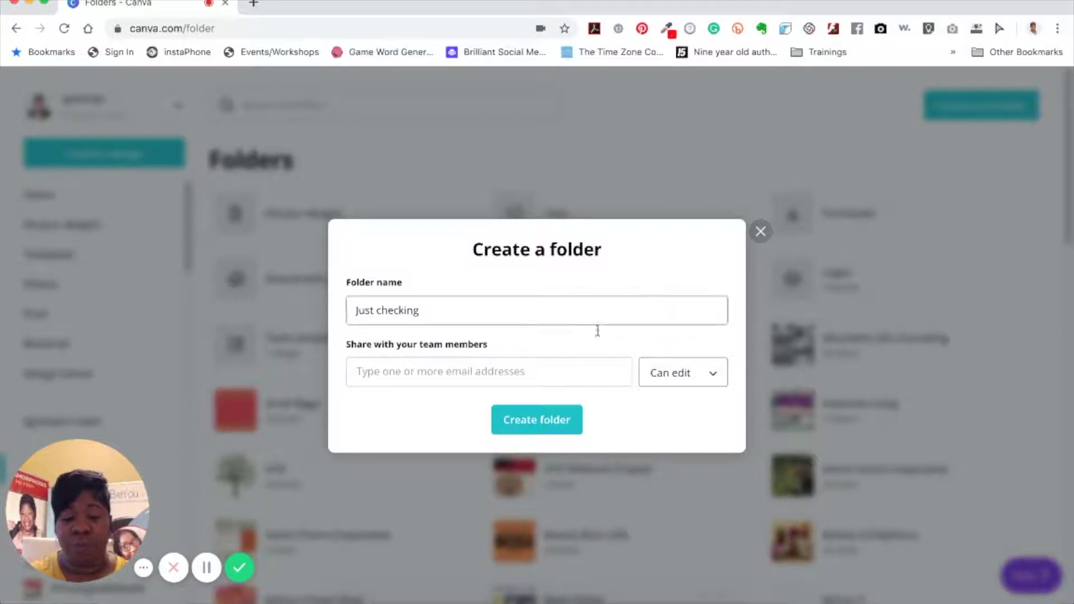
{"action": "left_click", "coordinate": [541, 426]}
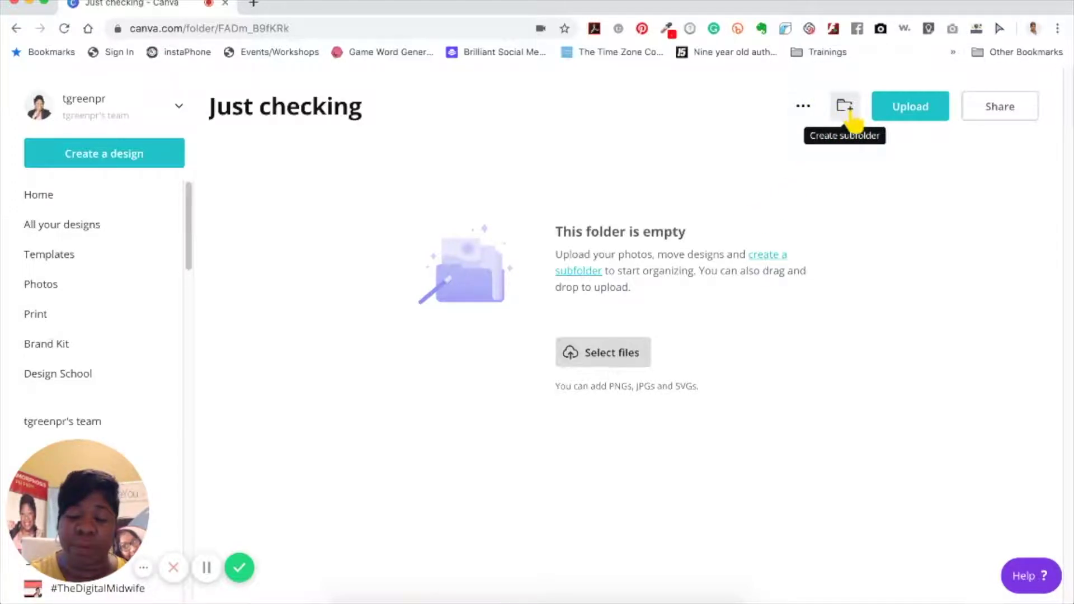
Bring up the Create a folder dialog for a subfolder inside Just checking.
{"action": "left_click", "coordinate": [848, 109]}
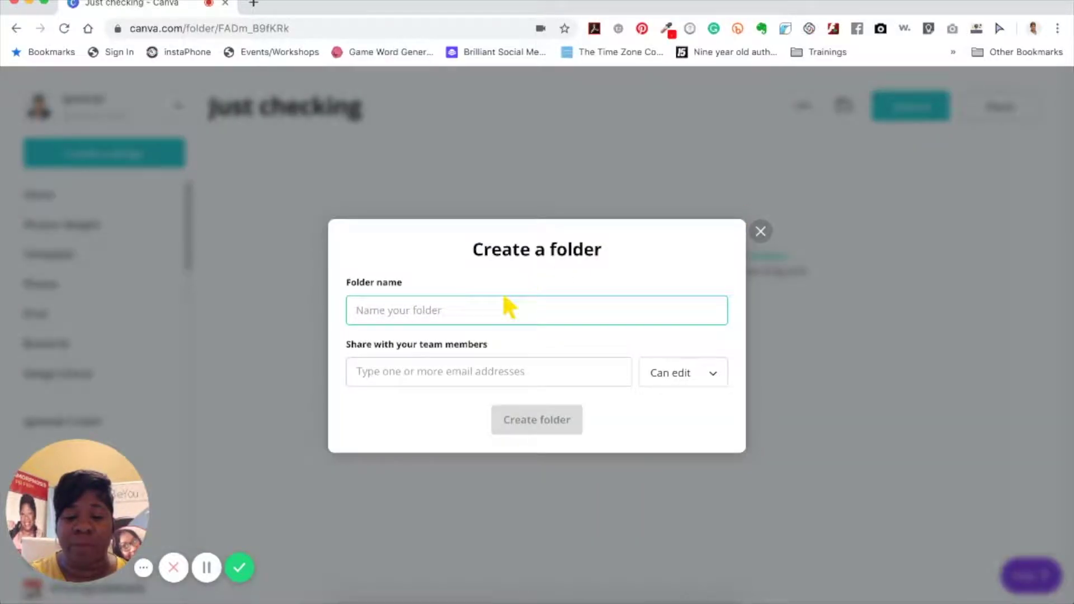
Create a subfolder named 'Subfolder 1' inside Just checking and show its options menu.
{"action": "type", "text": "Sub"}
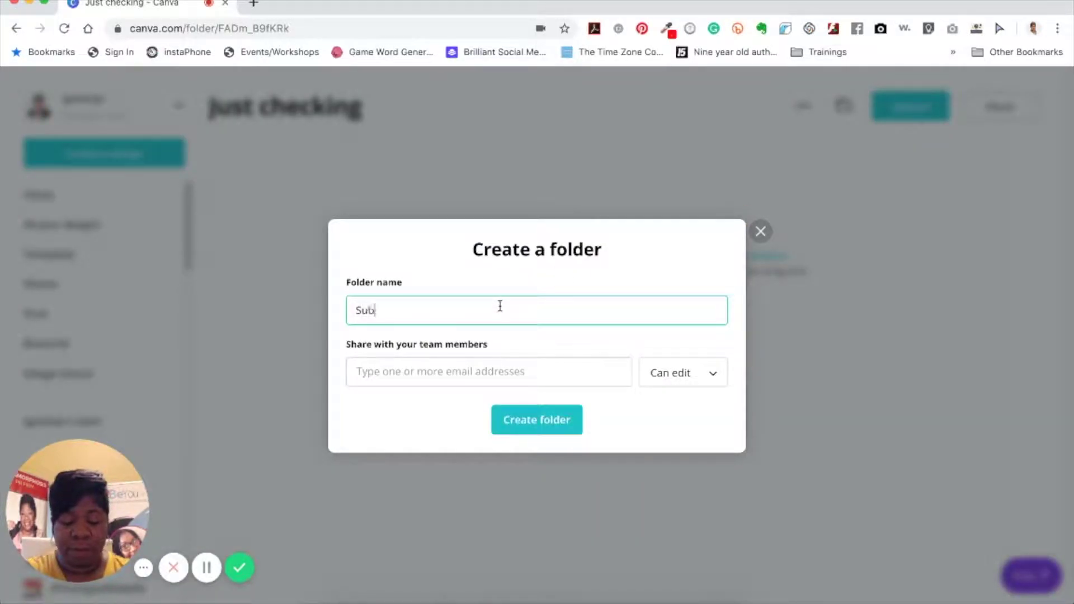
{"action": "type", "text": "folder 1"}
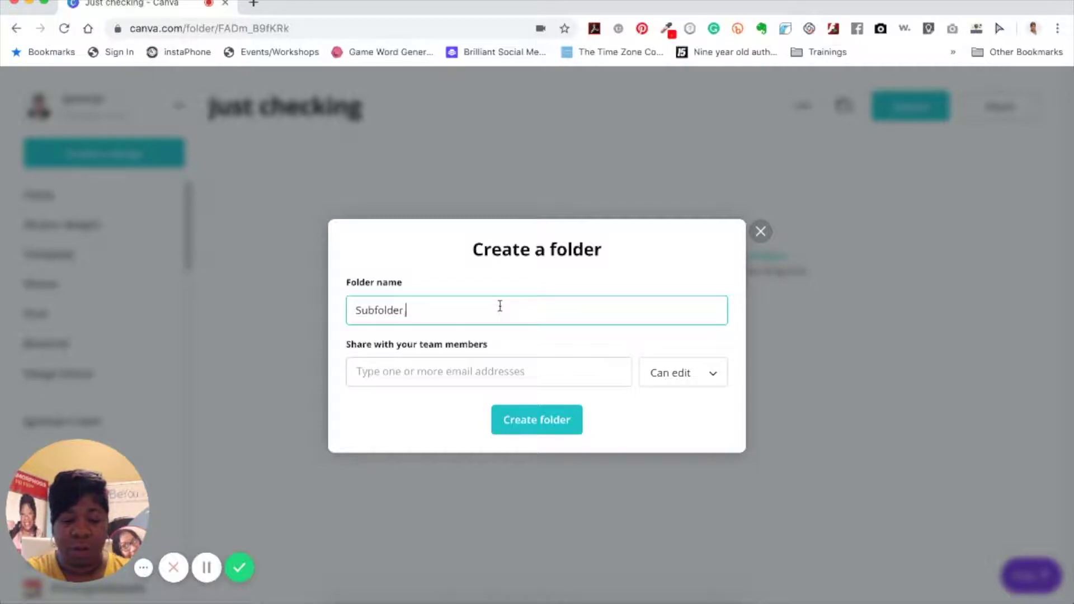
{"action": "left_click", "coordinate": [562, 417]}
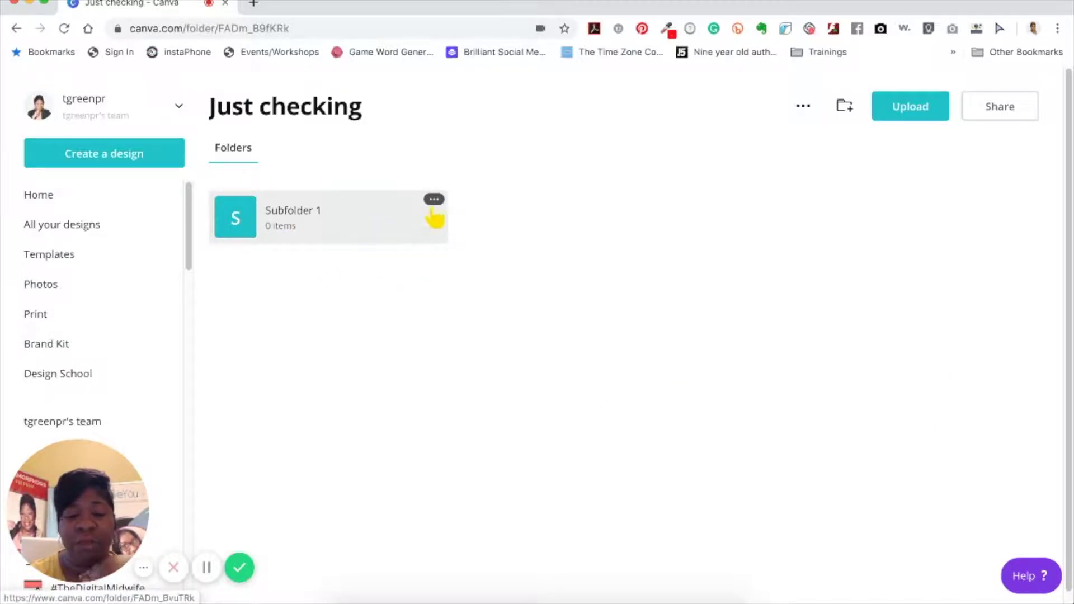
{"action": "left_click", "coordinate": [434, 200]}
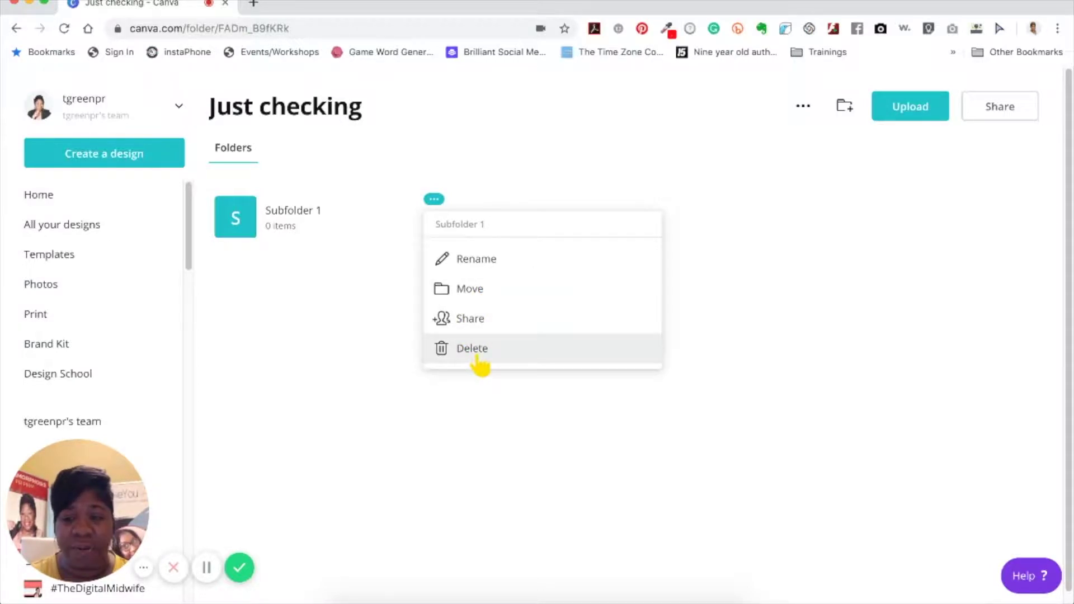
Dismiss the Subfolder 1 options menu and return to the Canva home page.
{"action": "left_click", "coordinate": [730, 303]}
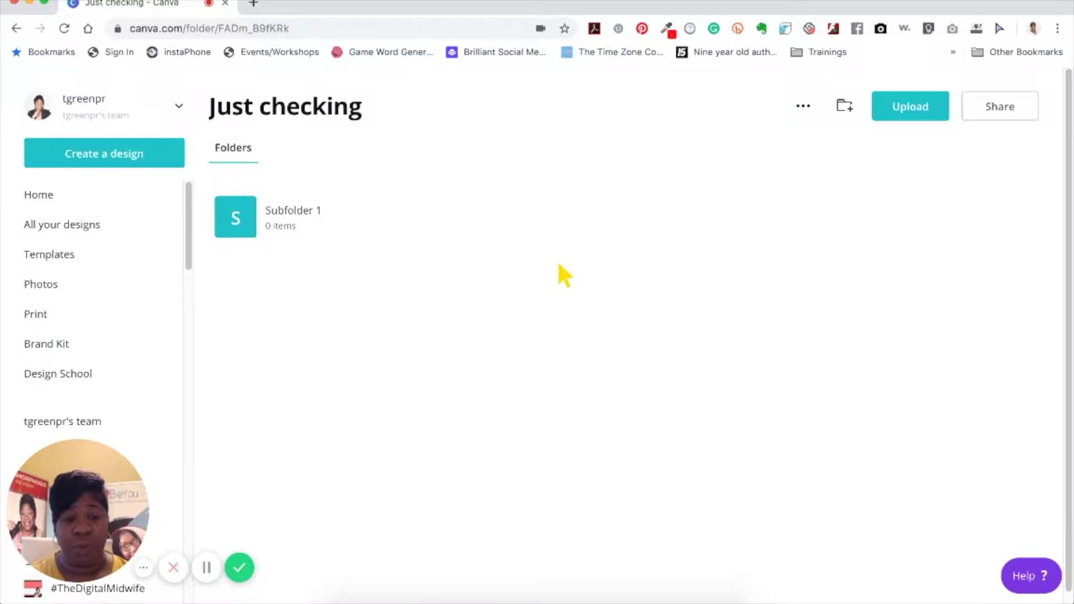
{"action": "left_click", "coordinate": [63, 198]}
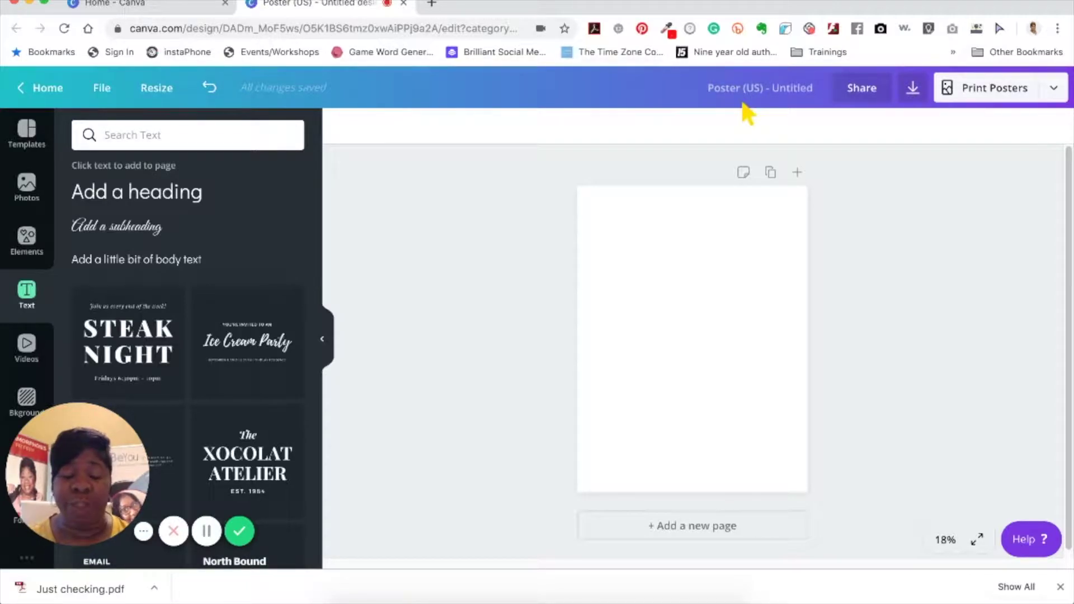
Rename the untitled Poster (US) design to 'Just checking'.
{"action": "left_click", "coordinate": [800, 88]}
{"action": "key", "text": "BackSpace"}
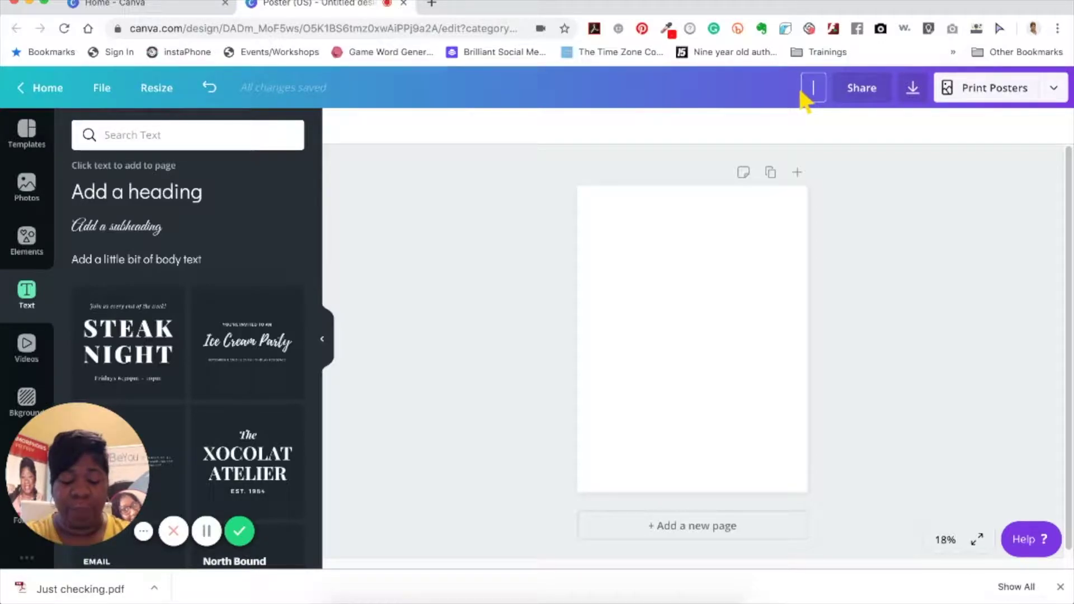
{"action": "type", "text": "Just checki"}
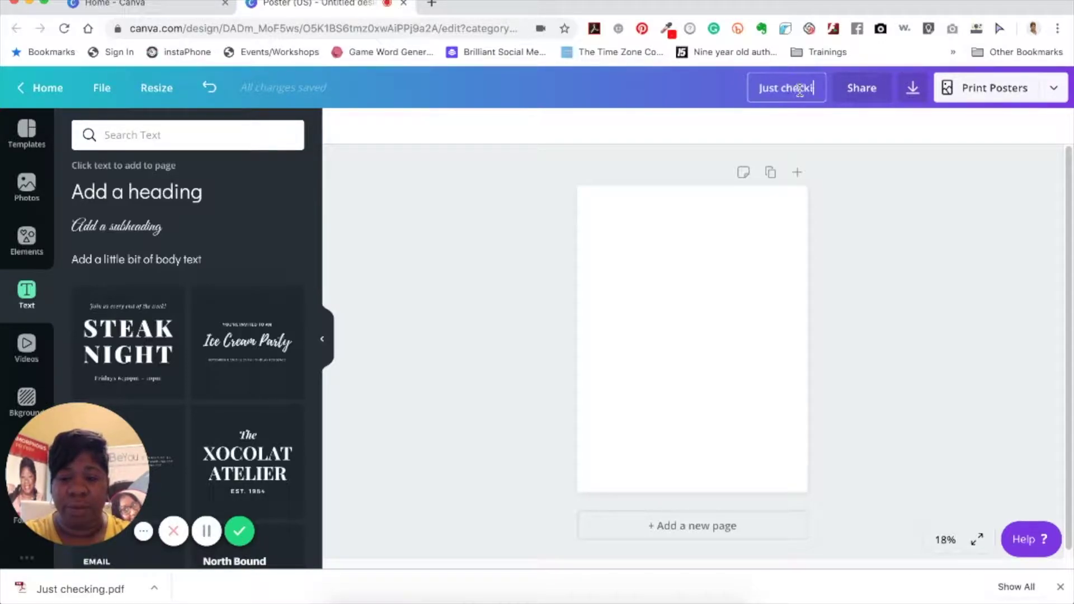
{"action": "type", "text": "ng"}
{"action": "key", "text": "Return"}
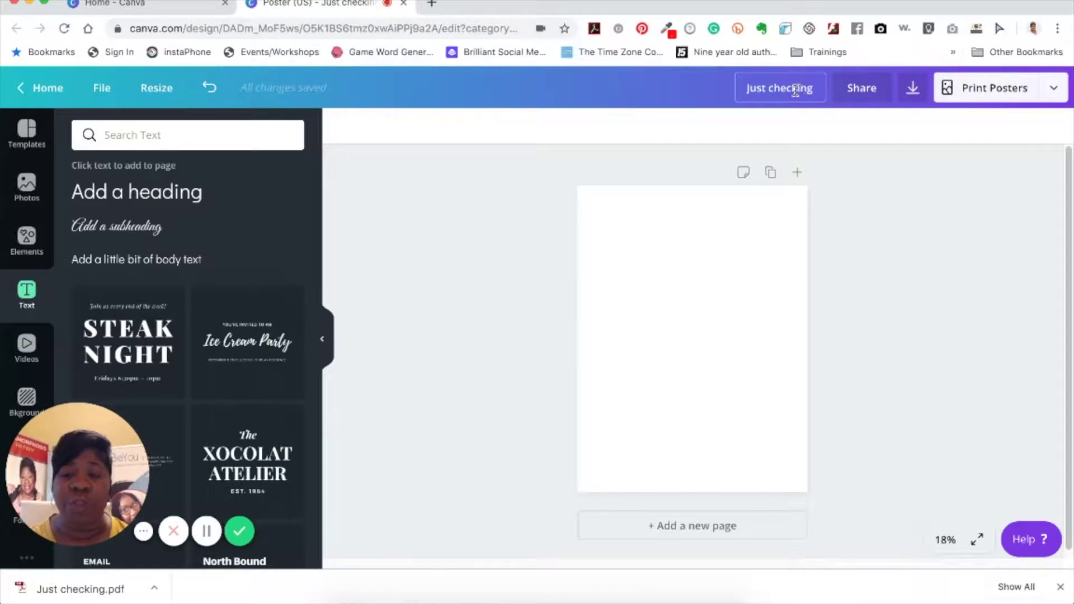
Add the STEAK NIGHT text design to the poster page.
{"action": "left_click", "coordinate": [913, 89]}
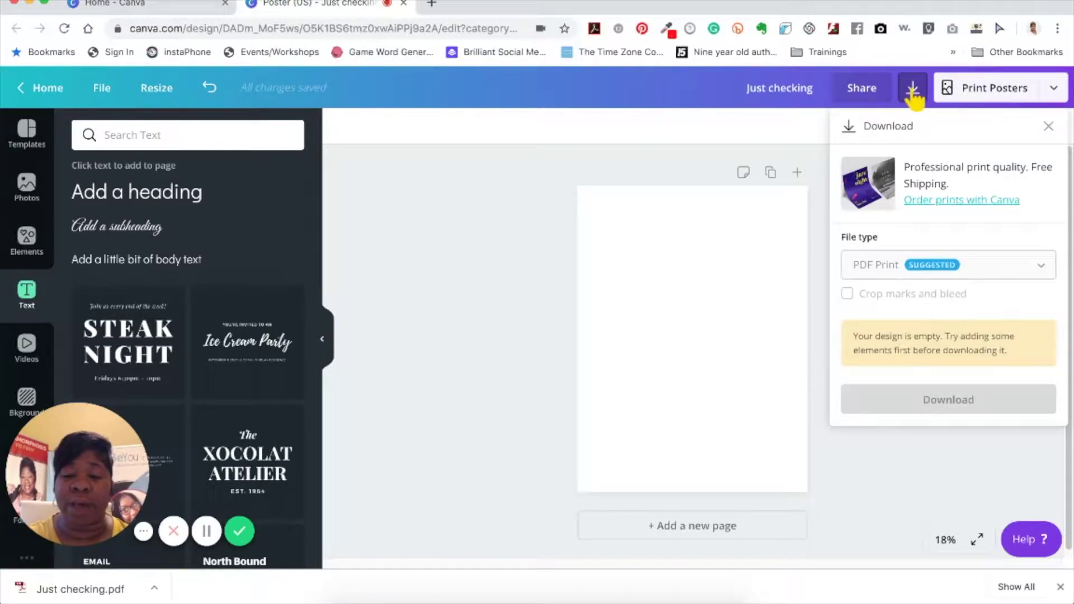
{"action": "left_click", "coordinate": [496, 166]}
{"action": "left_click", "coordinate": [122, 320]}
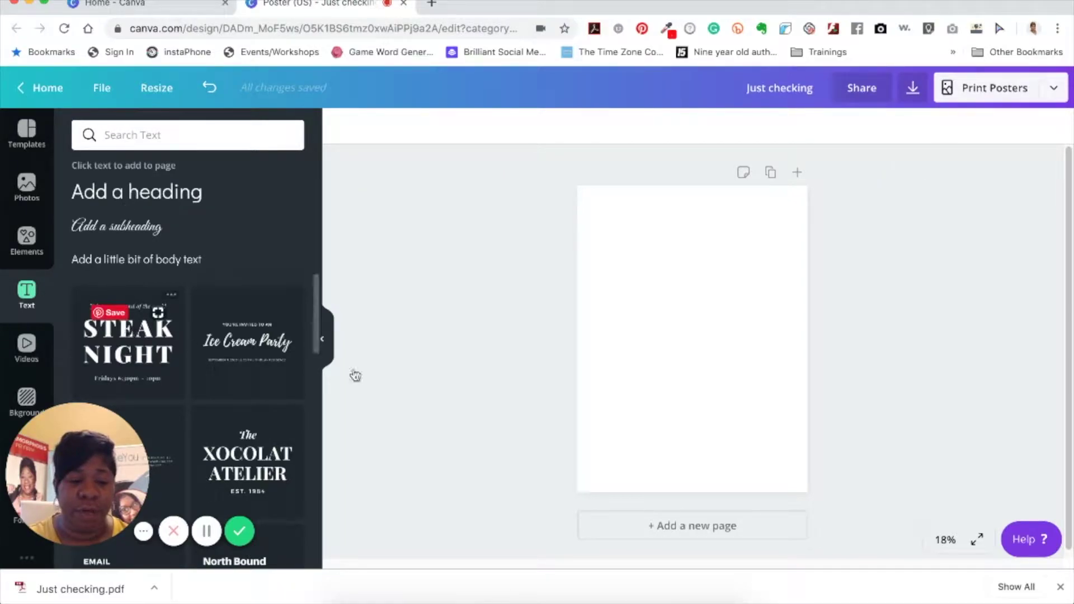
{"action": "left_click", "coordinate": [630, 401]}
Download the poster as a PDF saved as 'Just checking (1)', dismissing the print offer.
{"action": "left_click", "coordinate": [914, 94]}
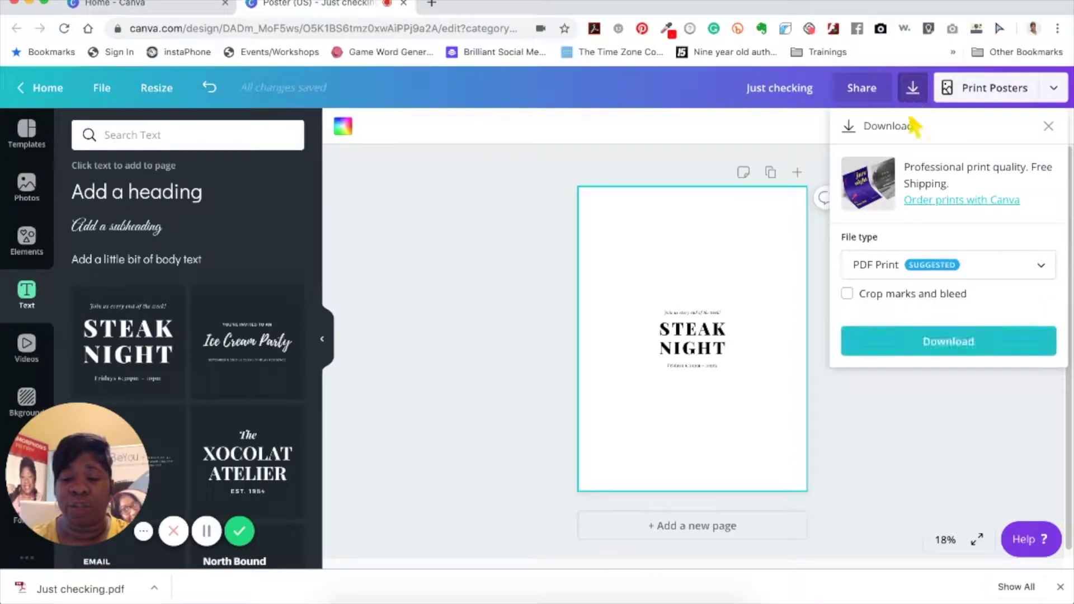
{"action": "left_click", "coordinate": [931, 342]}
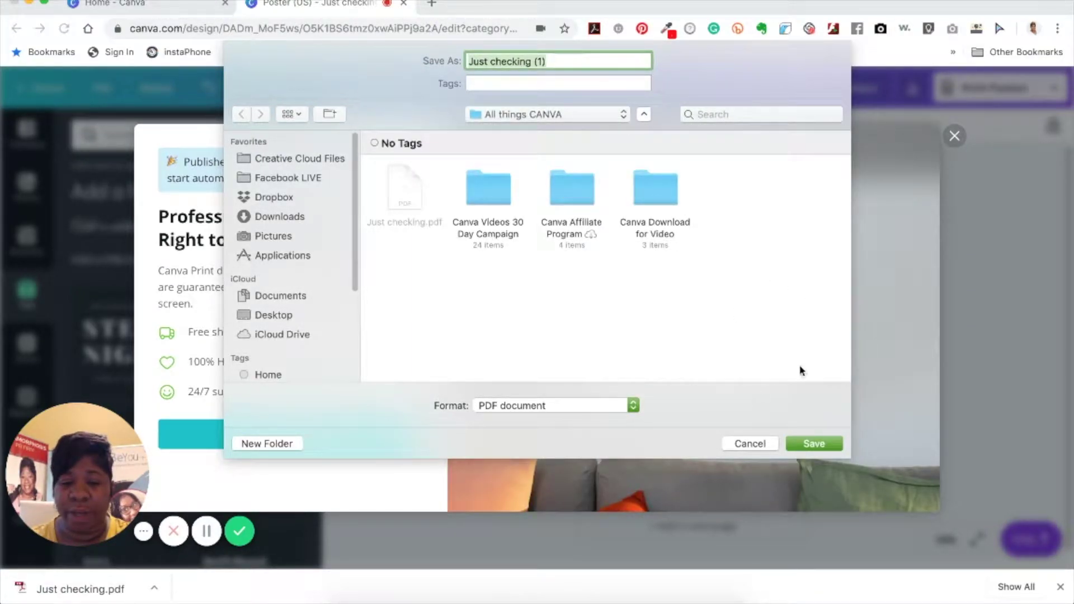
{"action": "left_click", "coordinate": [808, 445]}
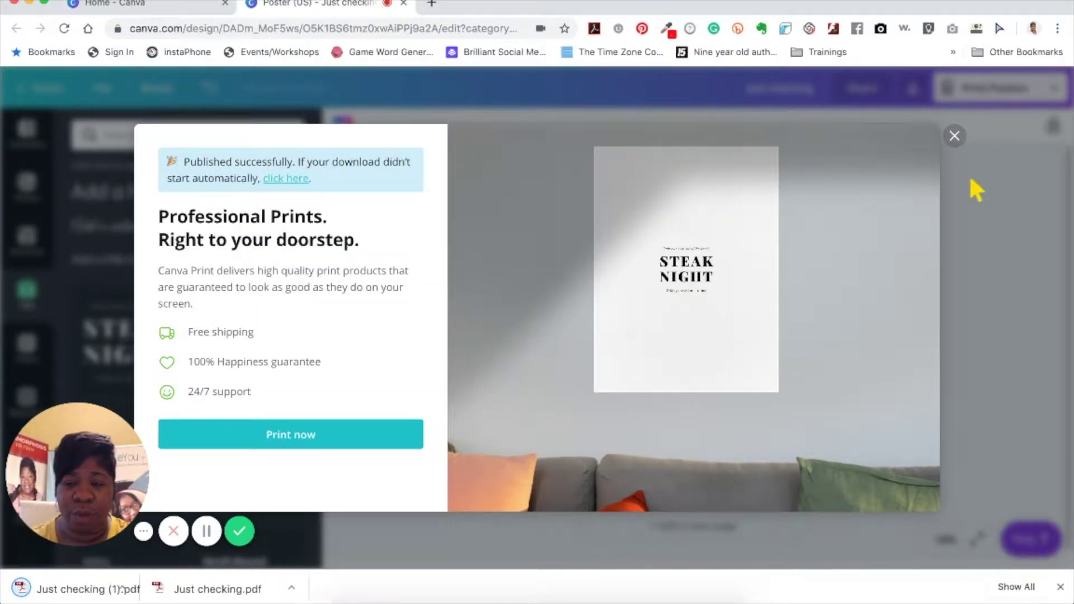
{"action": "left_click", "coordinate": [954, 135]}
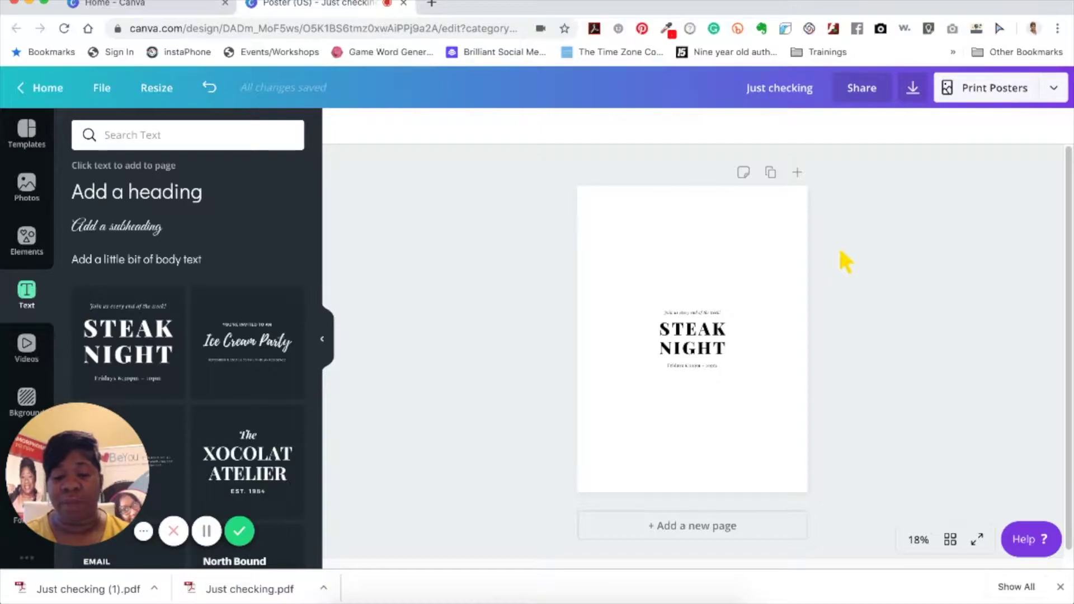
{"action": "left_click", "coordinate": [790, 95]}
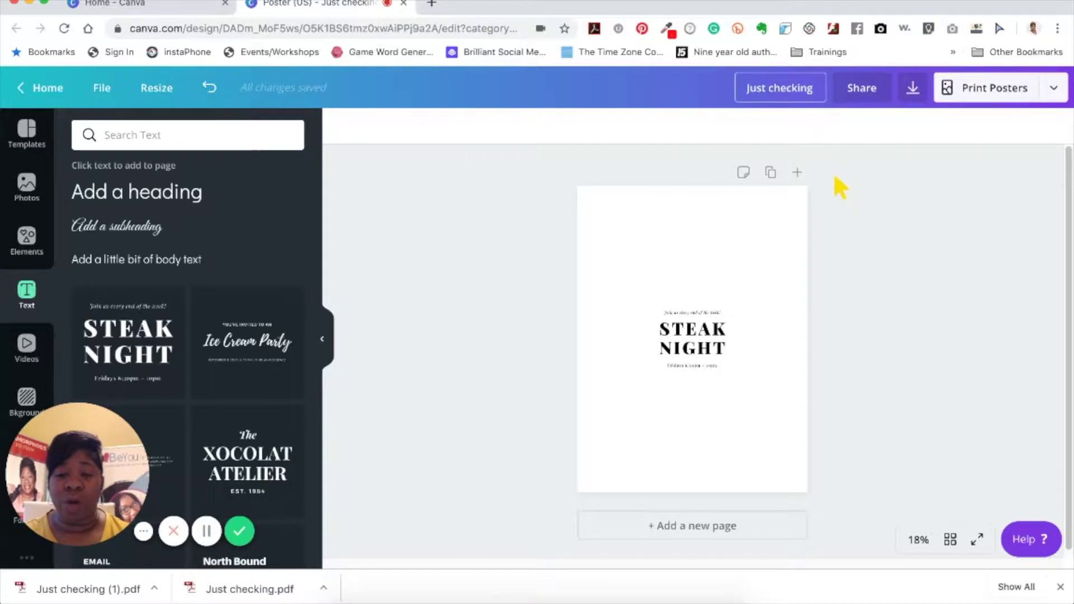
Duplicate the Steak Night page and scroll back up to Page 1.
{"action": "left_click", "coordinate": [850, 207]}
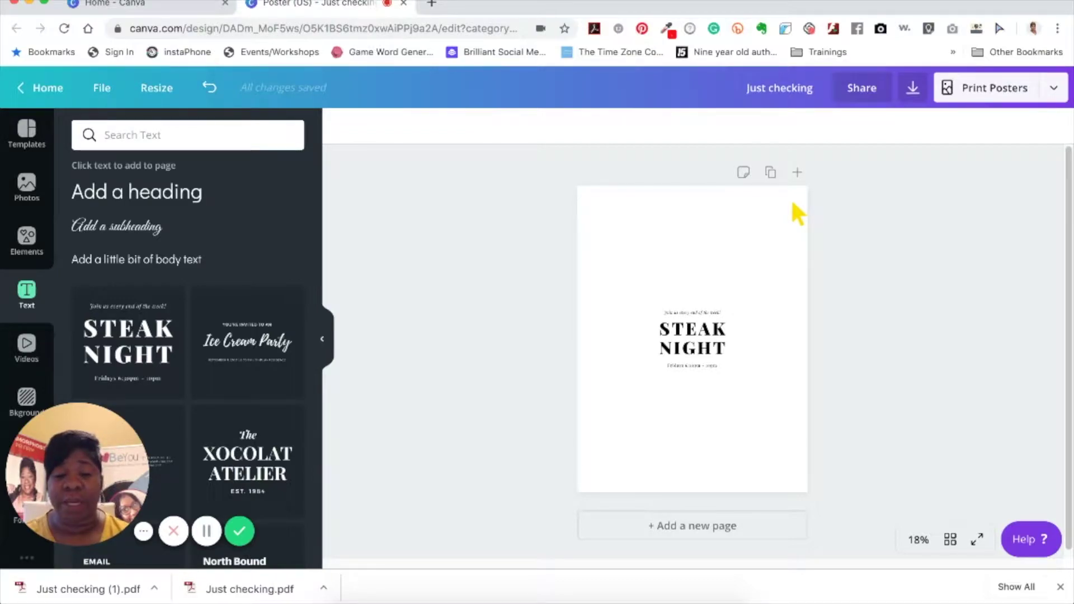
{"action": "left_click", "coordinate": [770, 173]}
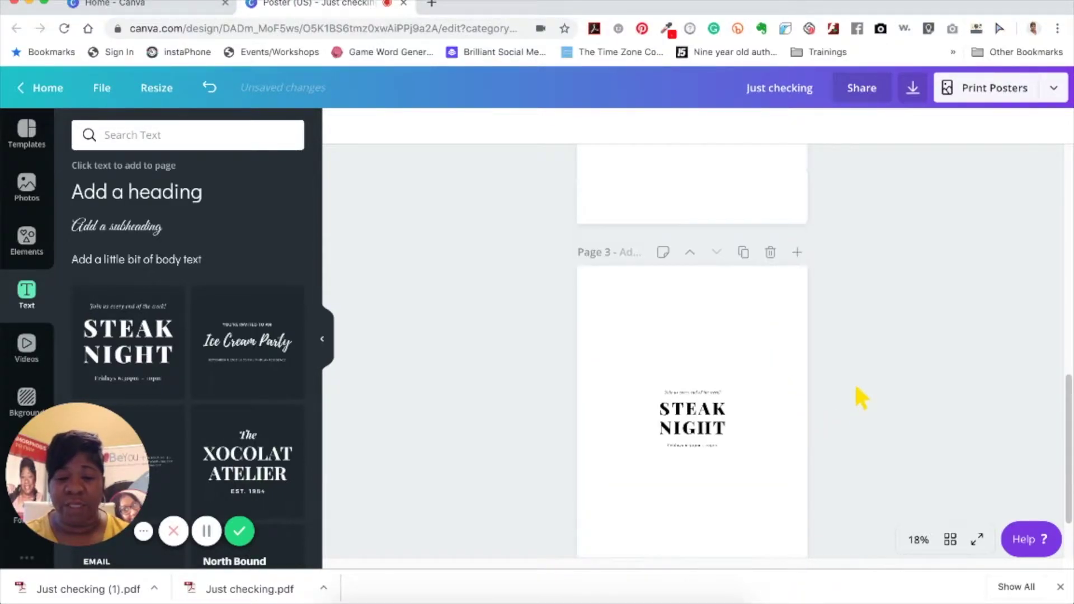
{"action": "scroll", "coordinate": [855, 388], "scroll_direction": "up", "scroll_amount": 10}
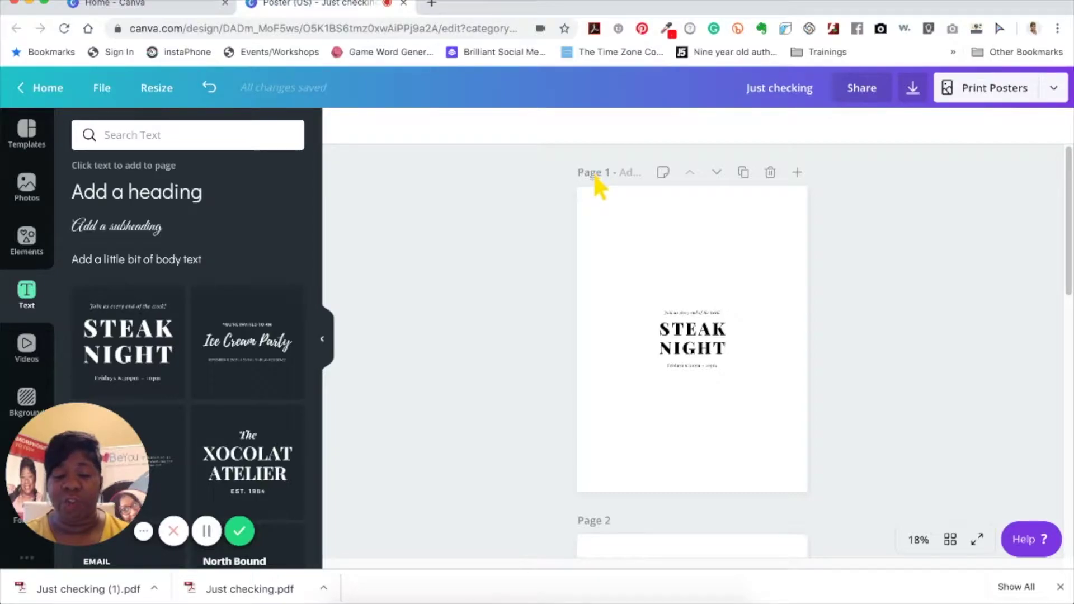
{"action": "left_click", "coordinate": [624, 175]}
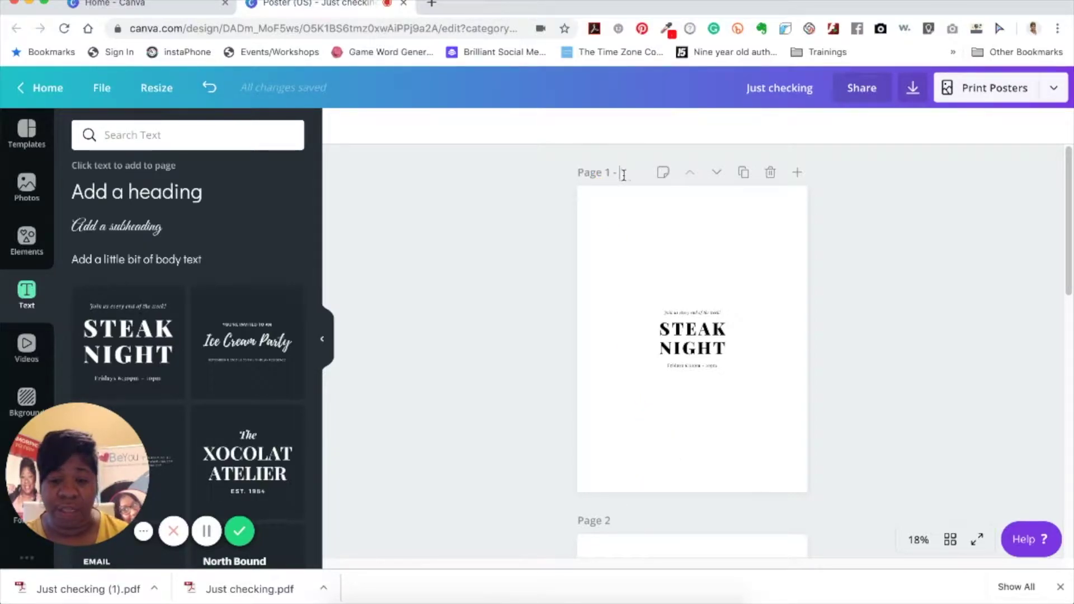
Title Page 1 'Cover' and Page 2 'action'.
{"action": "type", "text": "Cover"}
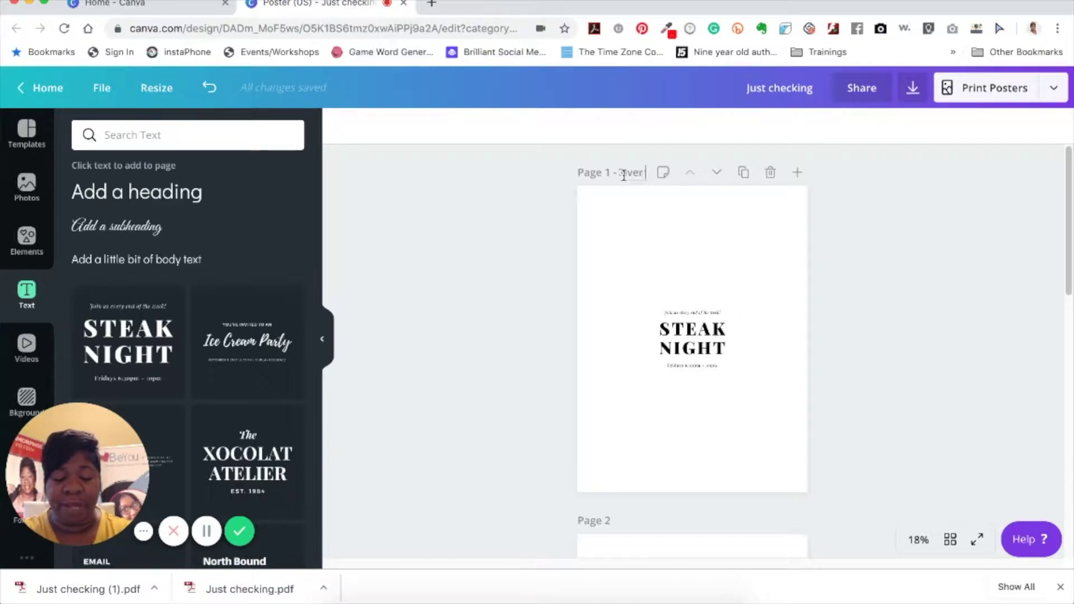
{"action": "key", "text": "Return"}
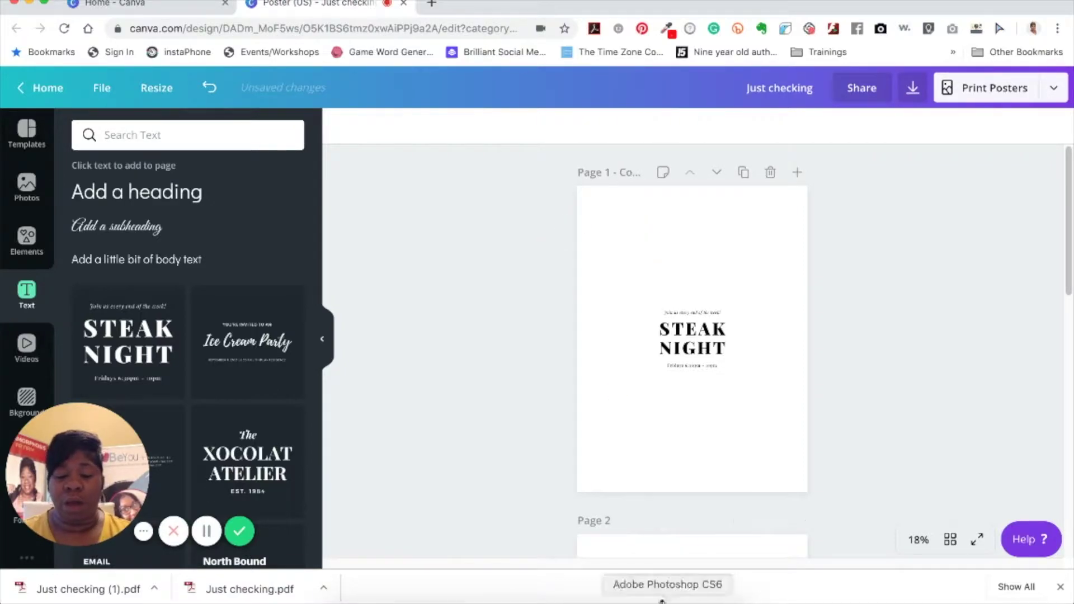
{"action": "left_click", "coordinate": [625, 522]}
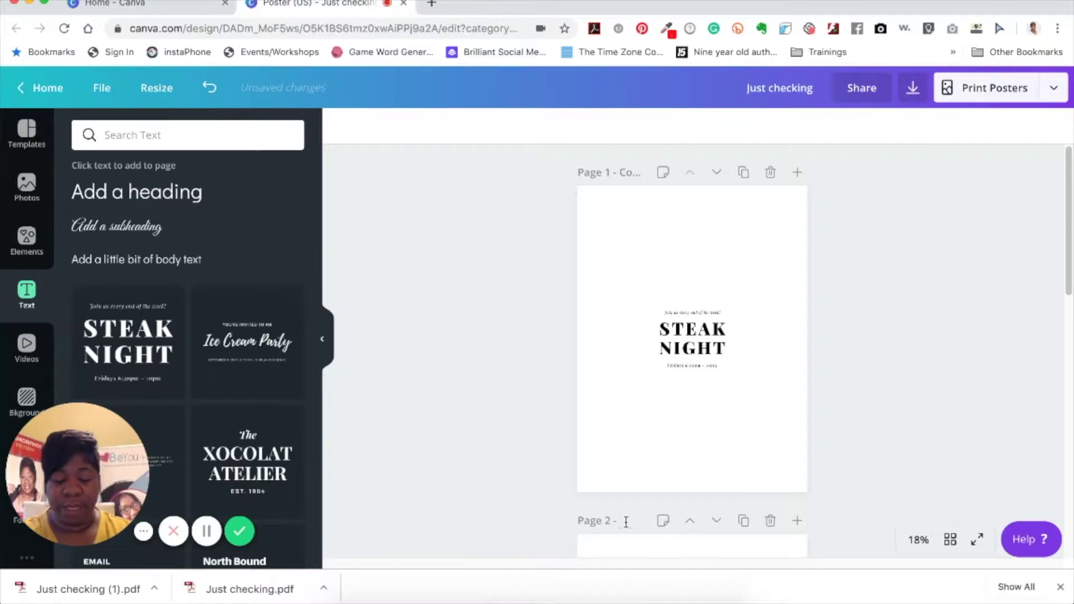
{"action": "type", "text": "action"}
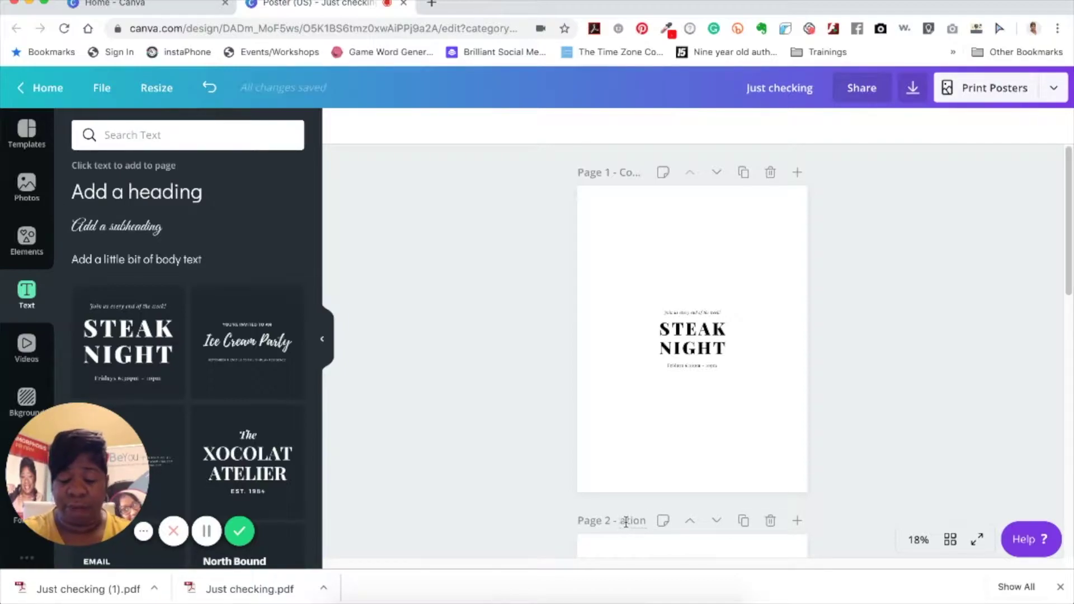
{"action": "key", "text": "Return"}
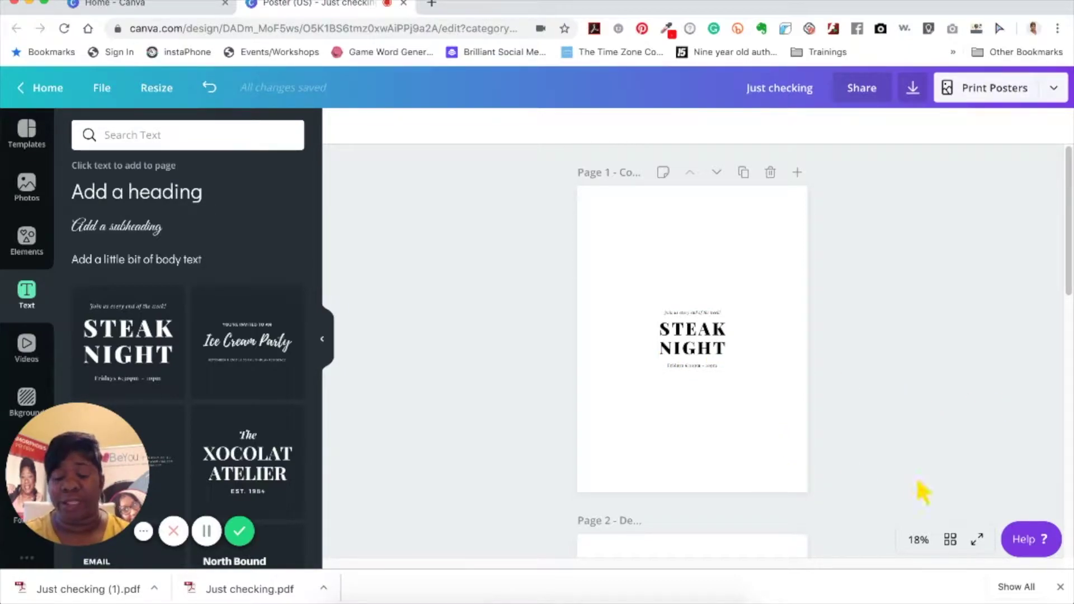
{"action": "scroll", "coordinate": [922, 492], "scroll_direction": "down", "scroll_amount": 5}
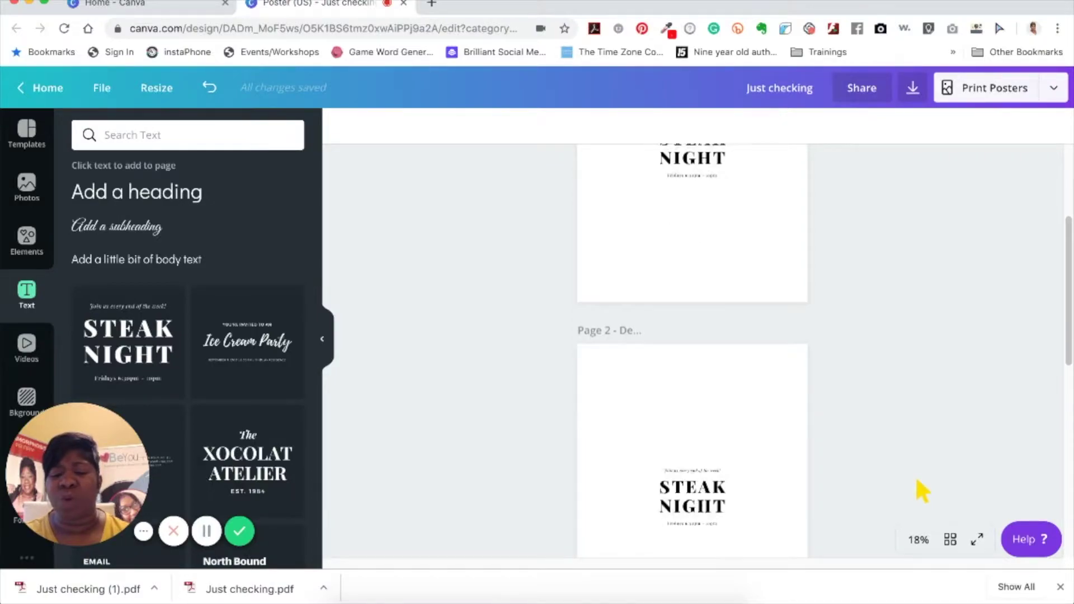
{"action": "left_click", "coordinate": [645, 325]}
{"action": "scroll", "coordinate": [961, 392], "scroll_direction": "down", "scroll_amount": 4}
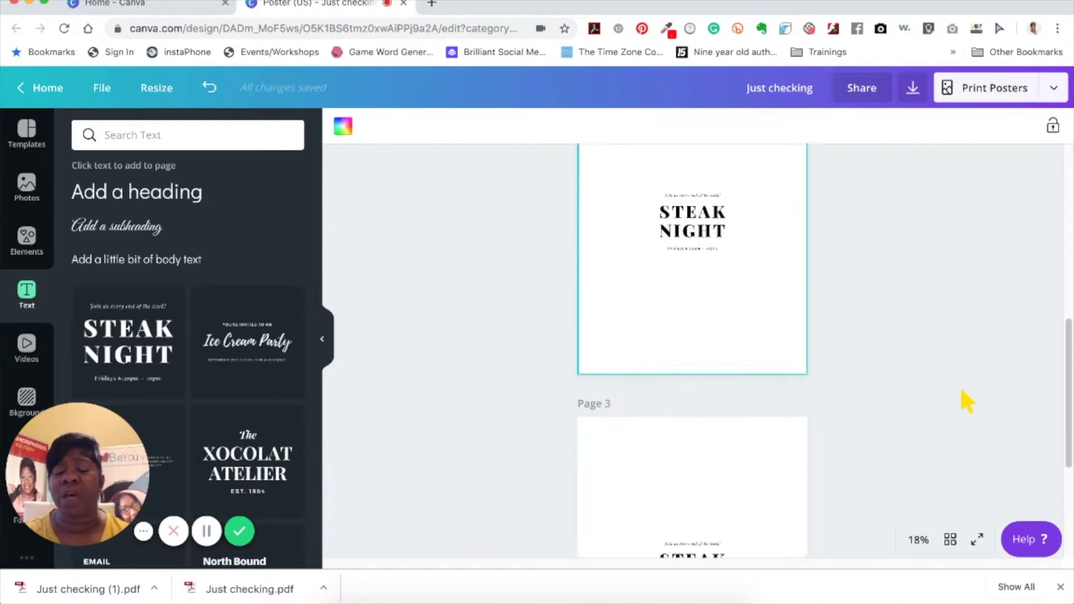
{"action": "left_click", "coordinate": [605, 425]}
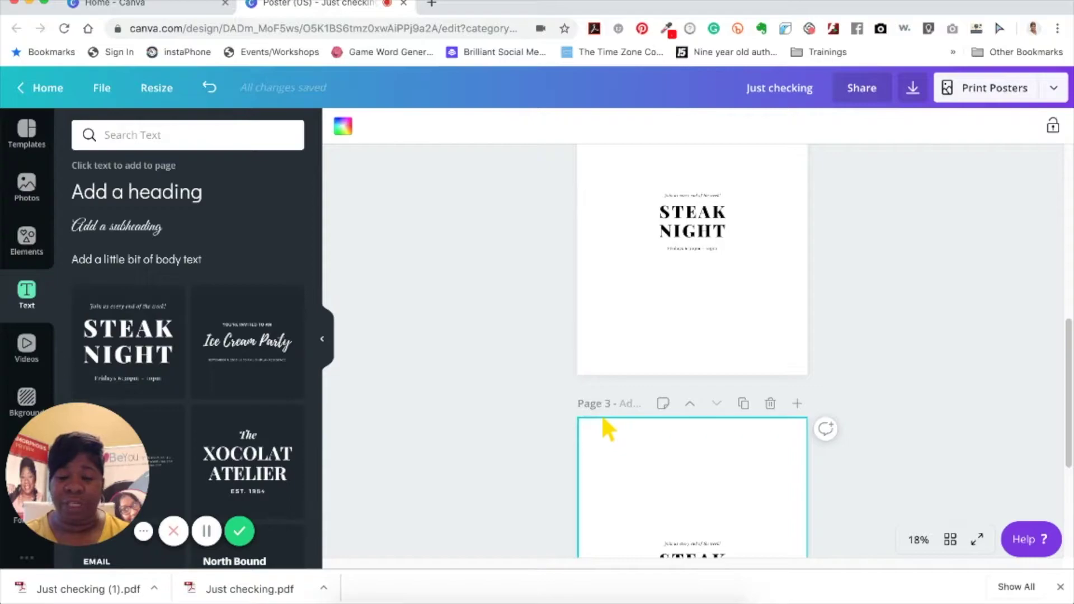
{"action": "scroll", "coordinate": [893, 379], "scroll_direction": "up", "scroll_amount": 10}
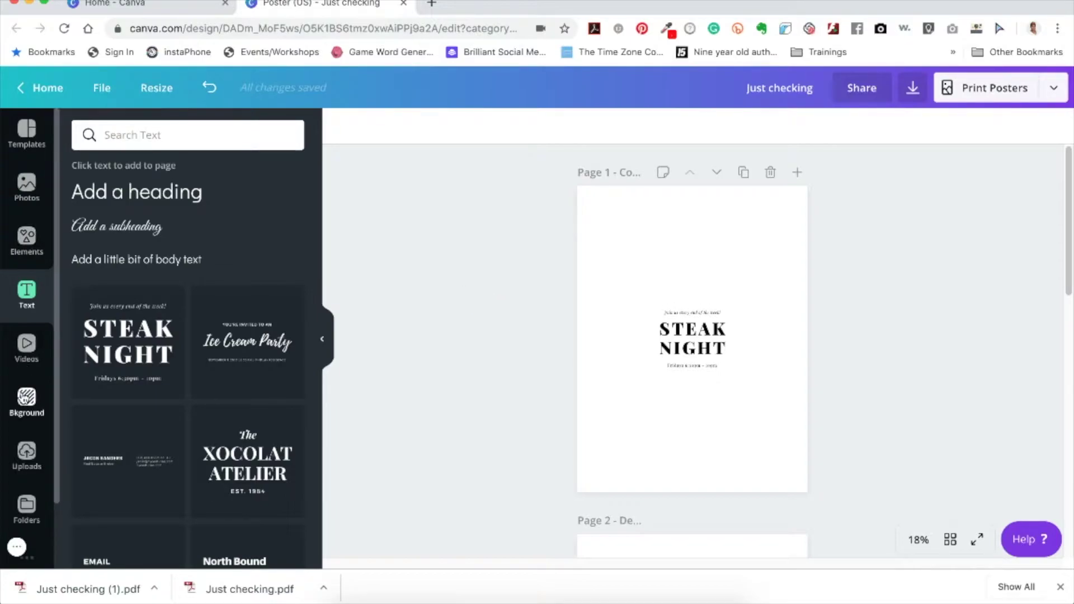
{"action": "scroll", "coordinate": [24, 397], "scroll_direction": "down", "scroll_amount": 3}
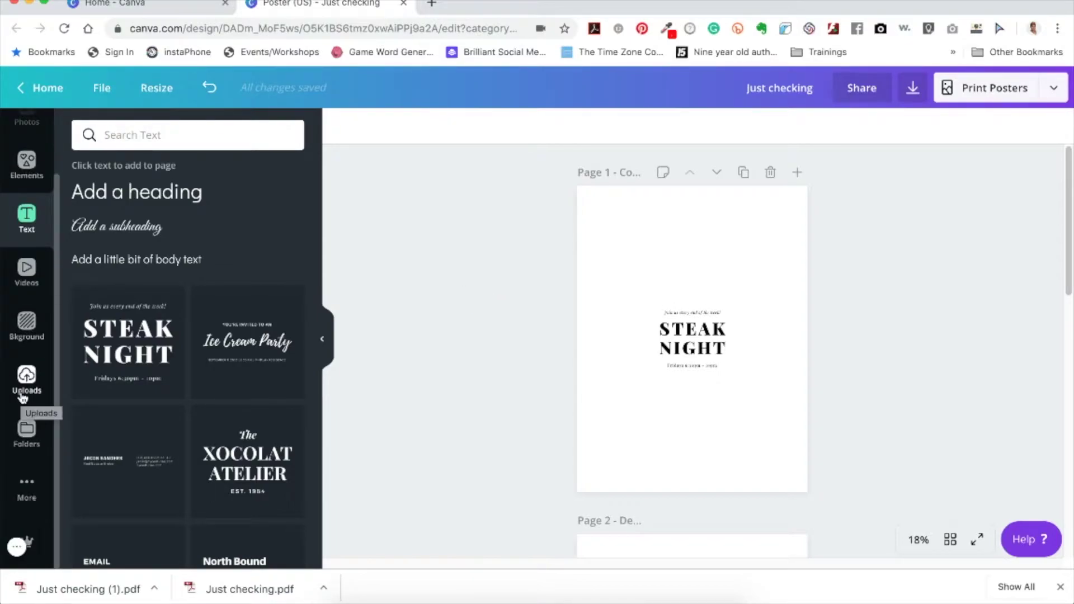
Browse Uploads, then show the Folders list and focus the 'Search all folders' box.
{"action": "left_click", "coordinate": [23, 396]}
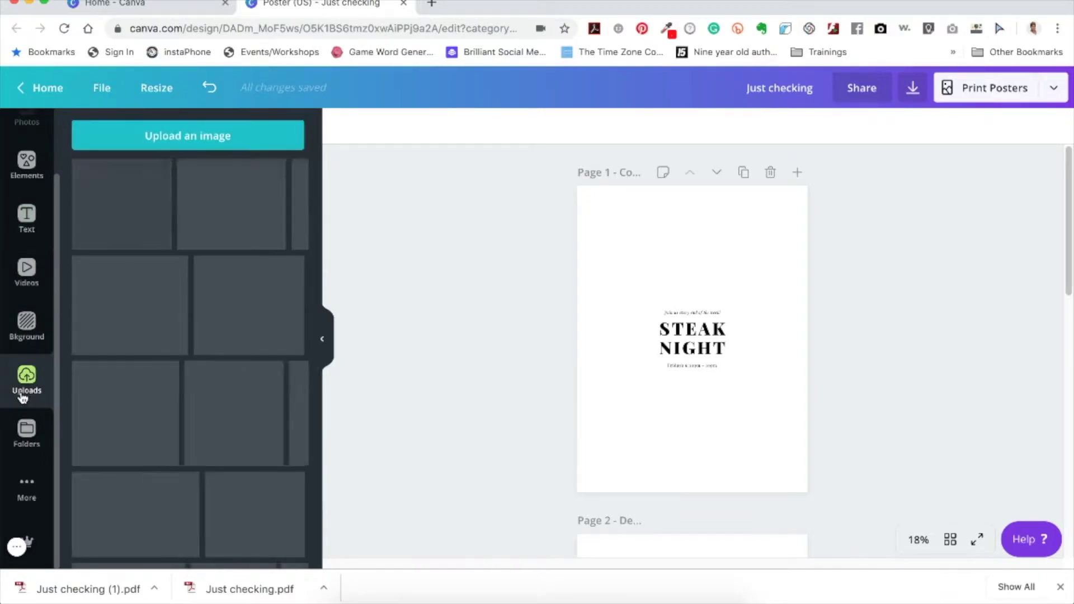
{"action": "scroll", "coordinate": [181, 272], "scroll_direction": "down", "scroll_amount": 15}
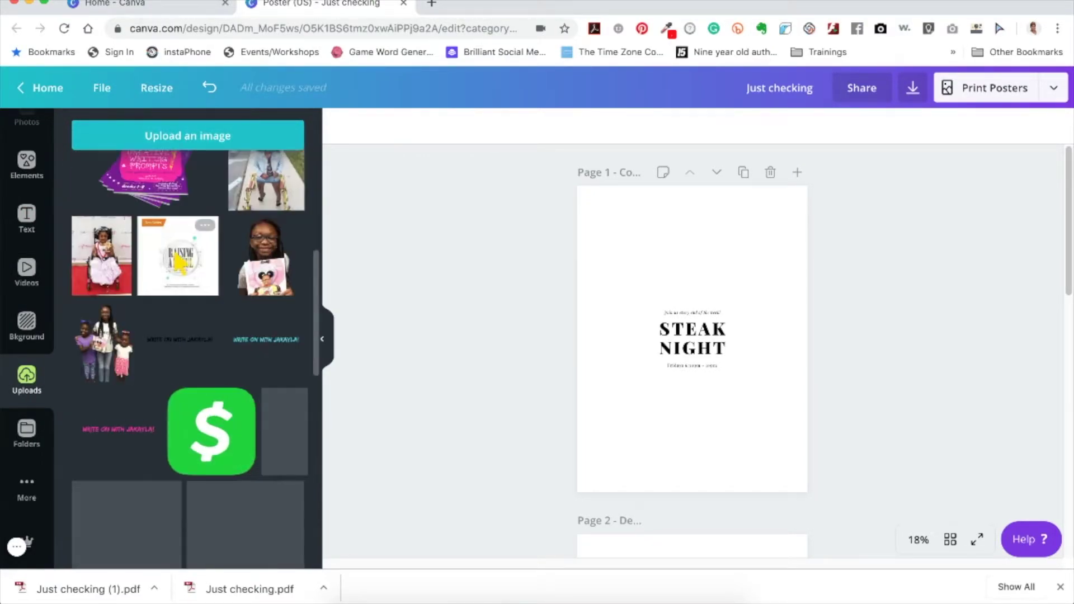
{"action": "scroll", "coordinate": [95, 307], "scroll_direction": "up", "scroll_amount": 5}
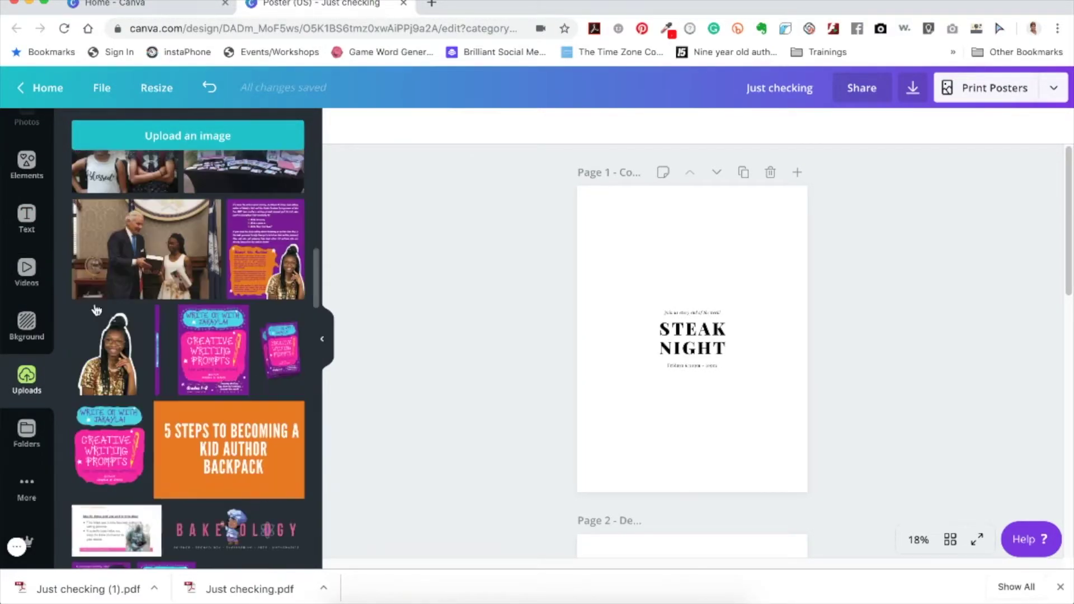
{"action": "left_click", "coordinate": [34, 438]}
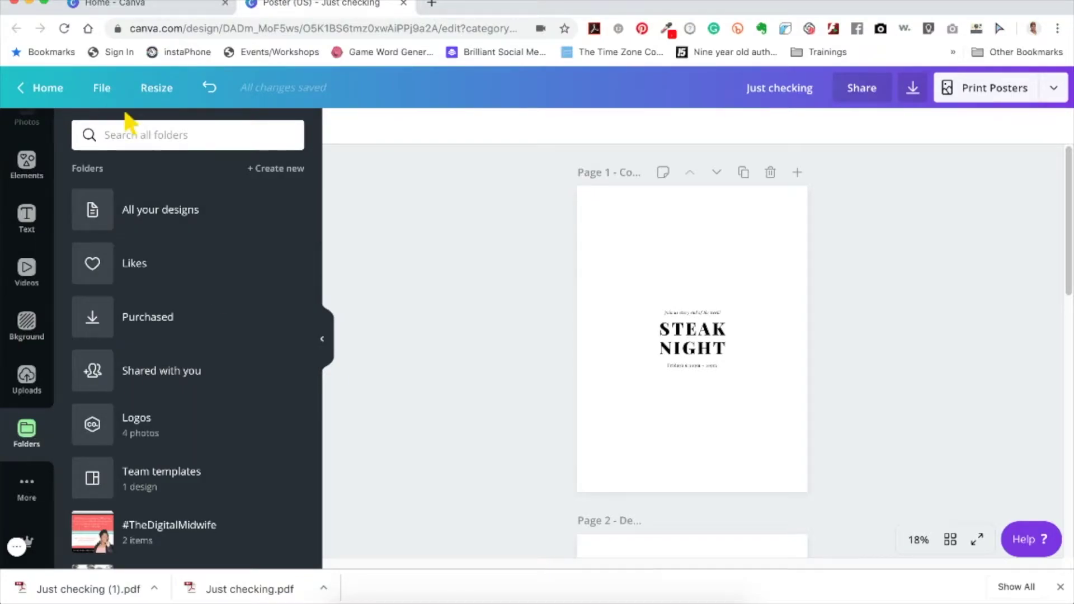
{"action": "left_click", "coordinate": [124, 132]}
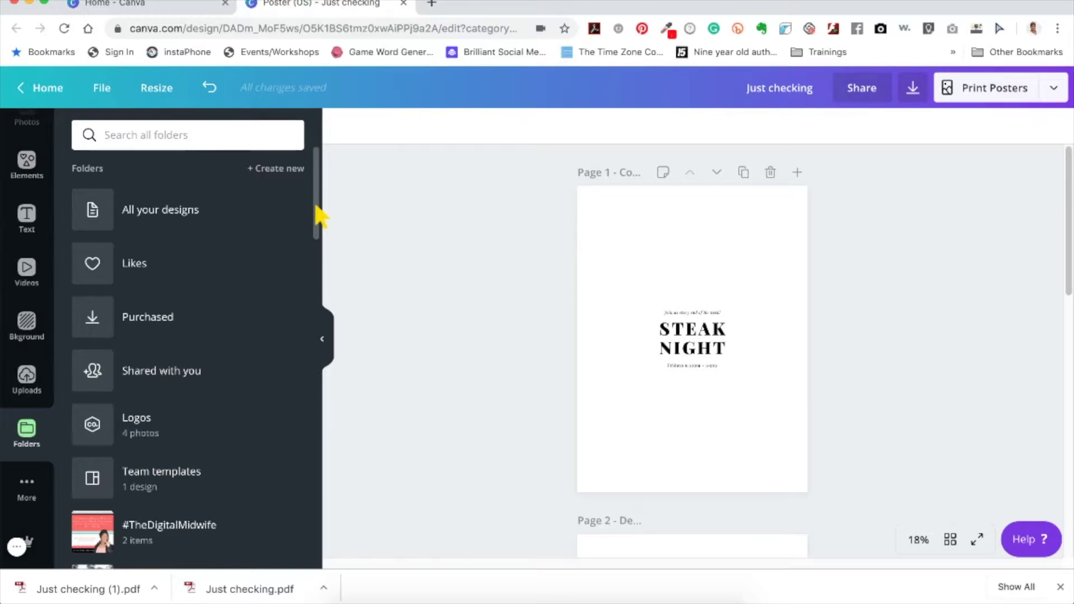
{"action": "left_click_drag", "start_coordinate": [319, 215], "coordinate": [335, 240]}
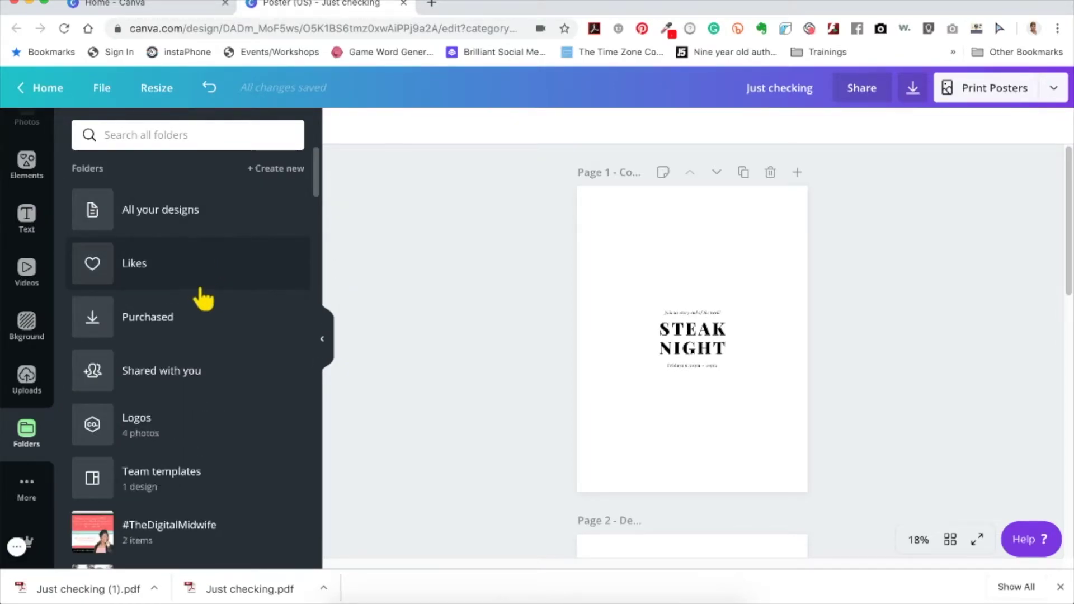
Search all folders by the owner's name, check the three matching folders, then go back to the Canva home dashboard.
{"action": "left_click", "coordinate": [152, 139]}
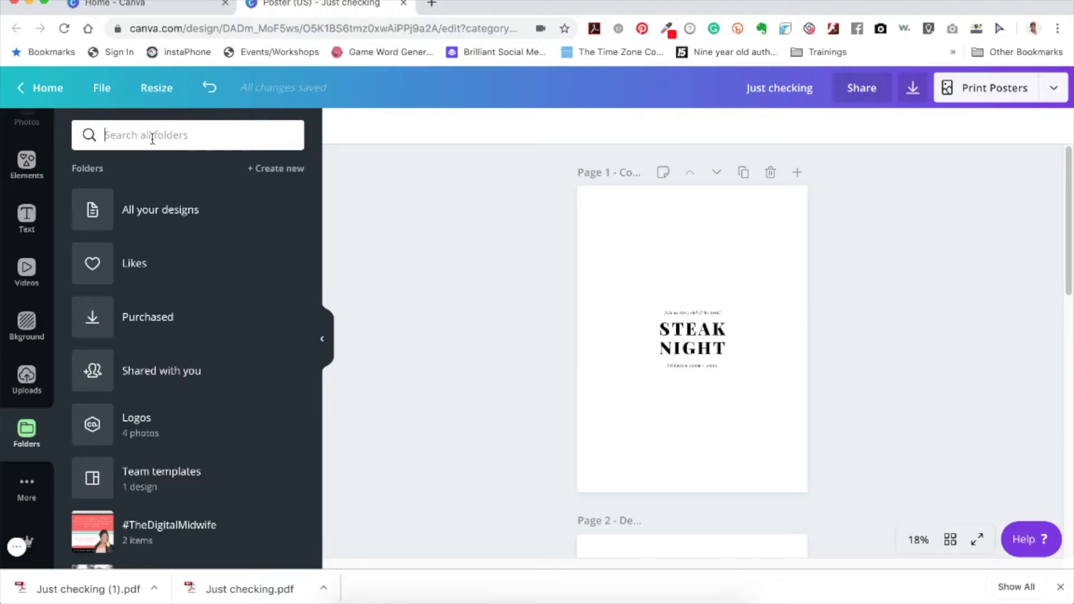
{"action": "type", "text": "Tamell"}
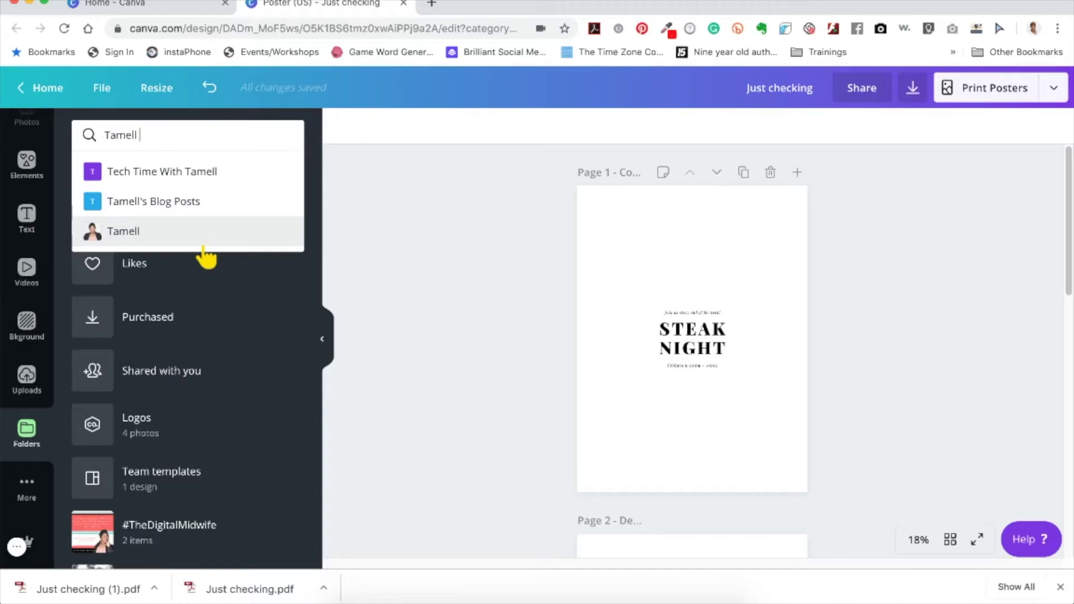
{"action": "left_click", "coordinate": [348, 285]}
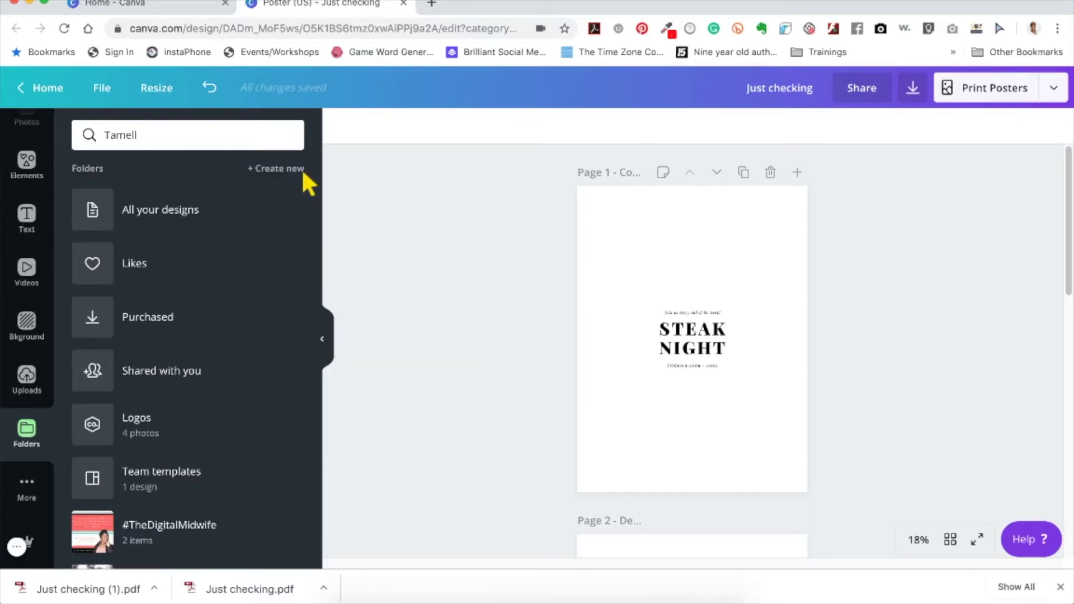
{"action": "left_click", "coordinate": [46, 93]}
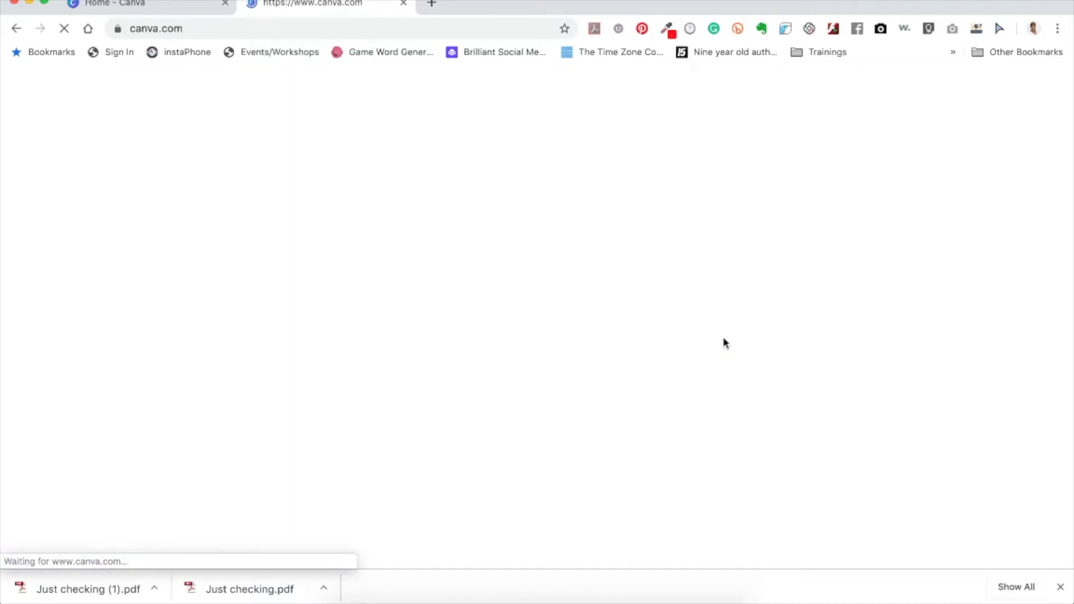